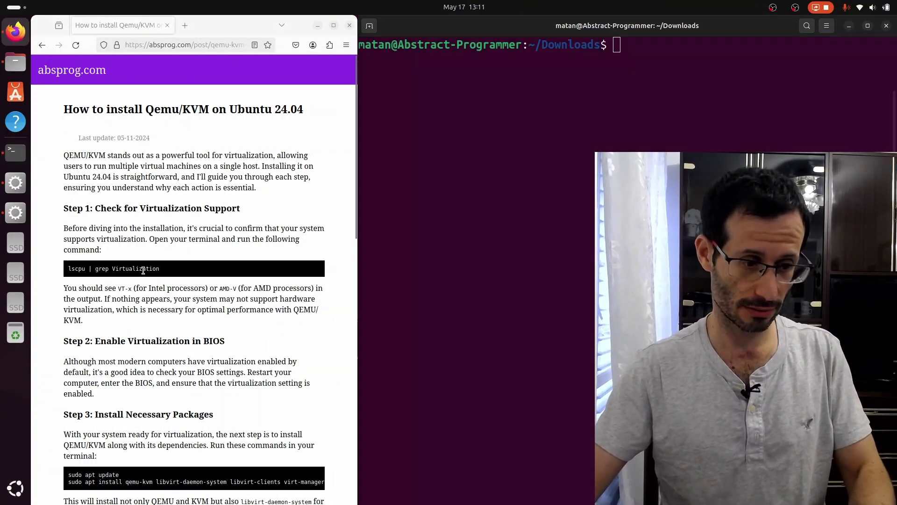
Run 'lscpu | grep Virtualization' in the terminal, confirming VT-x support
{"action": "triple_click", "coordinate": [119, 269]}
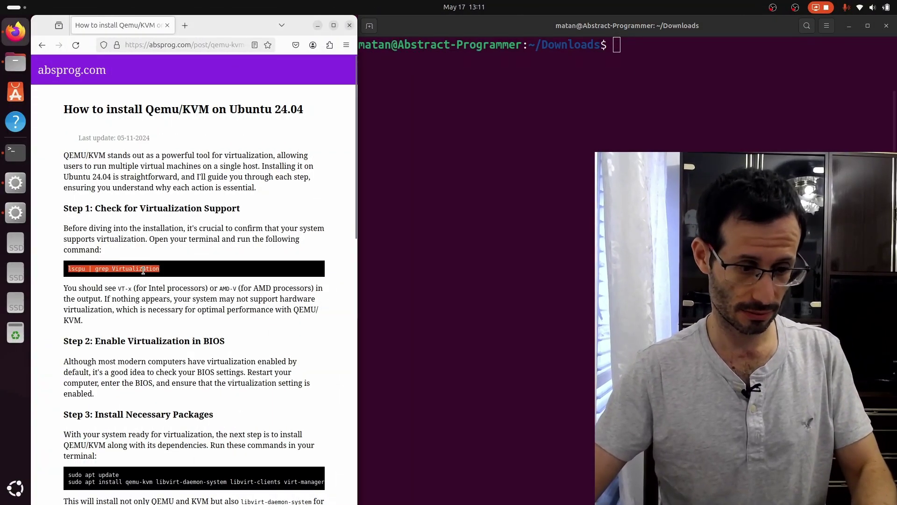
{"action": "left_click", "coordinate": [474, 240]}
{"action": "type", "text": "lscpu | grep Virtualization"}
{"action": "key", "text": "Return"}
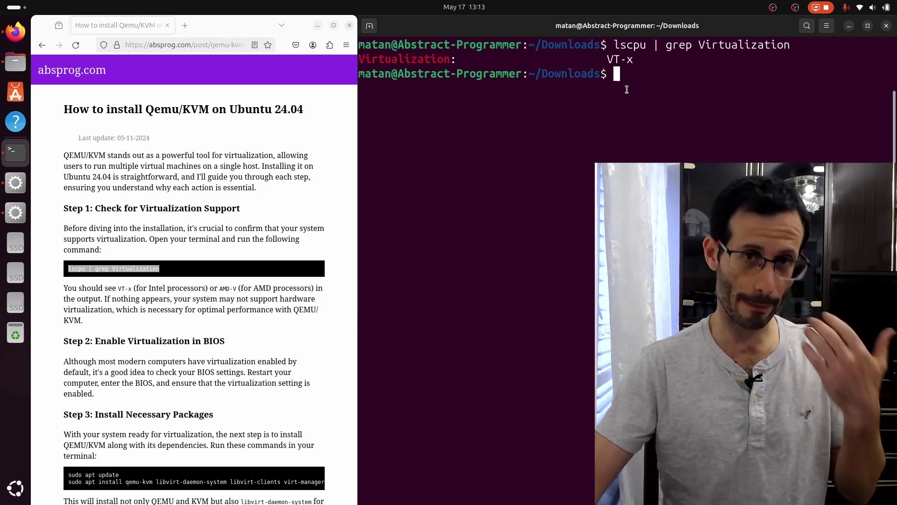
{"action": "scroll", "coordinate": [196, 229], "scroll_direction": "down", "scroll_amount": 5}
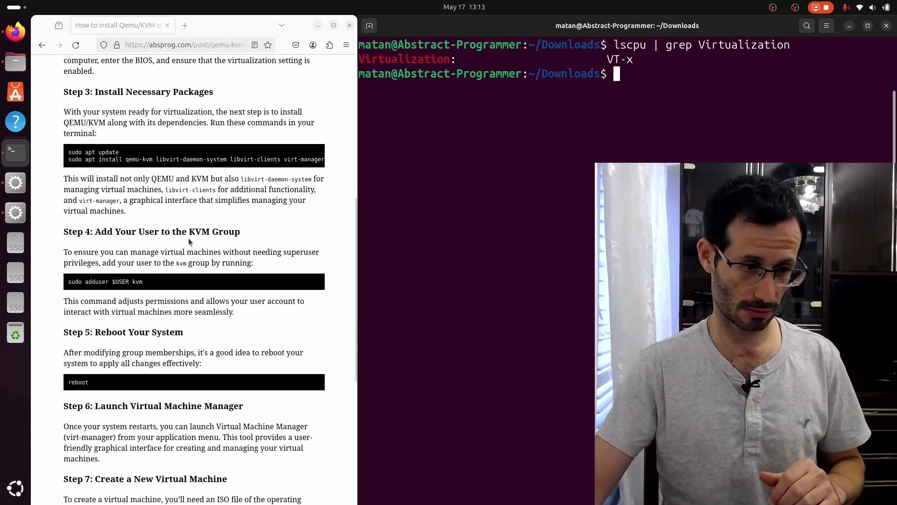
Refresh the package lists with 'sudo apt update'
{"action": "double_click", "coordinate": [103, 154]}
{"action": "left_click", "coordinate": [498, 162]}
{"action": "type", "text": "sudo apt update"}
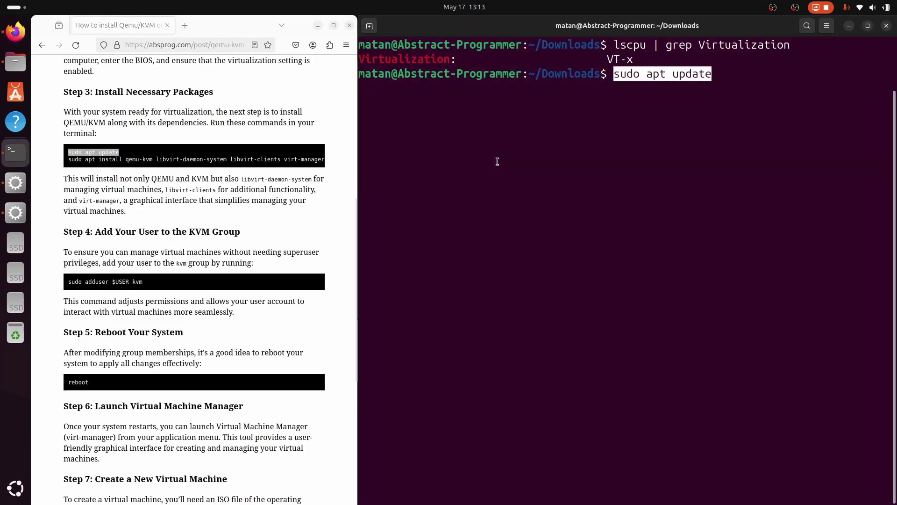
{"action": "key", "text": "Return"}
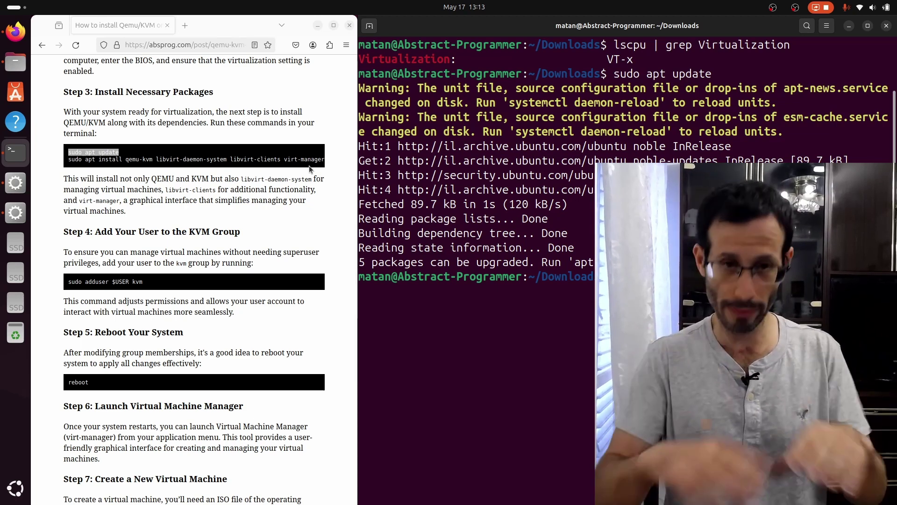
Run the apt install line for QEMU/KVM, libvirt and virt-manager, which are already newest
{"action": "triple_click", "coordinate": [309, 166]}
{"action": "key", "text": "ctrl+c"}
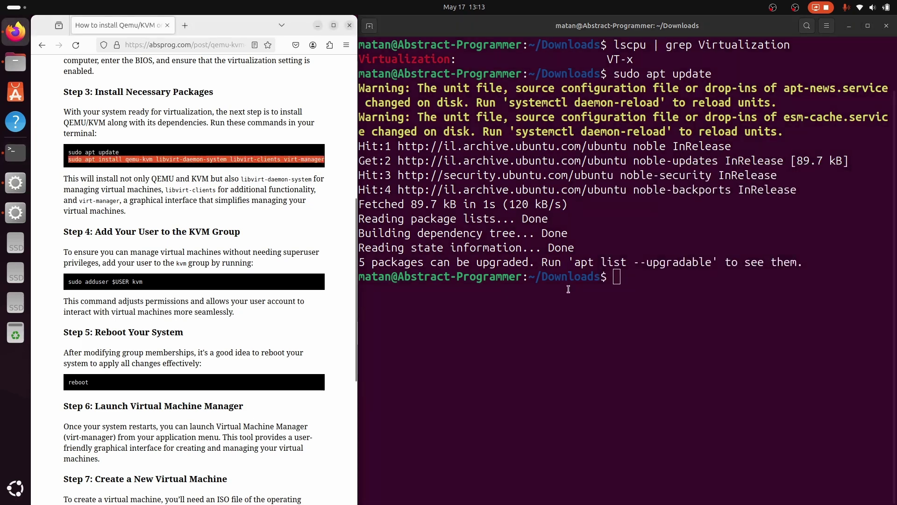
{"action": "key", "text": "ctrl+shift+v"}
{"action": "key", "text": "Return"}
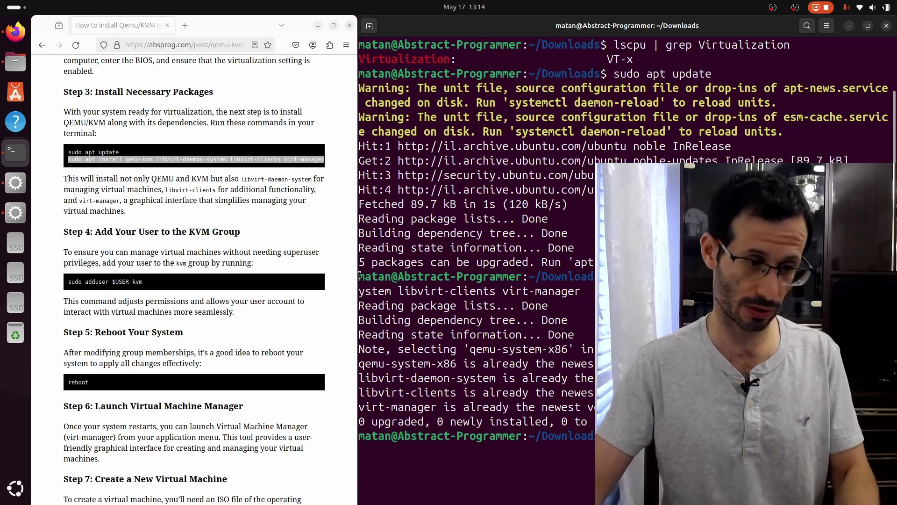
Clear the terminal and run 'sudo adduser $USER kvm'; the user is already a member
{"action": "triple_click", "coordinate": [123, 281]}
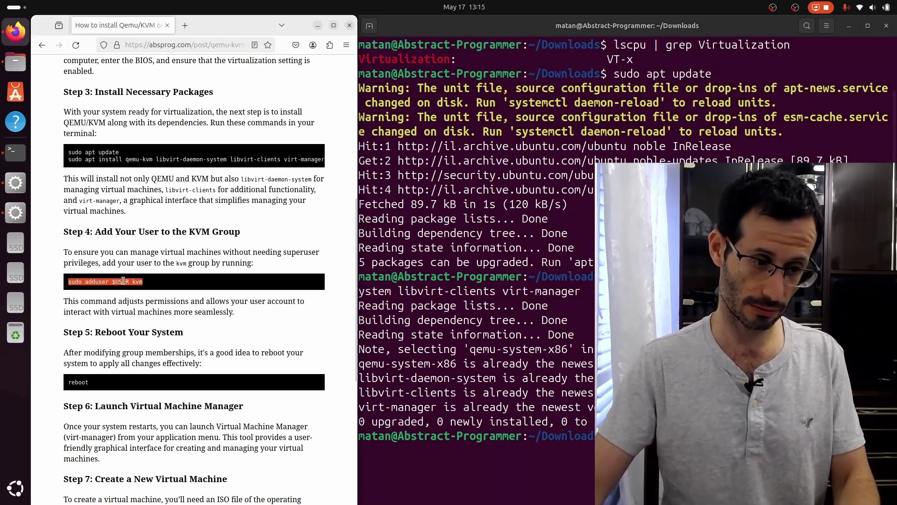
{"action": "left_click", "coordinate": [491, 281]}
{"action": "key", "text": "ctrl+l"}
{"action": "key", "text": "ctrl+shift+v"}
{"action": "key", "text": "Return"}
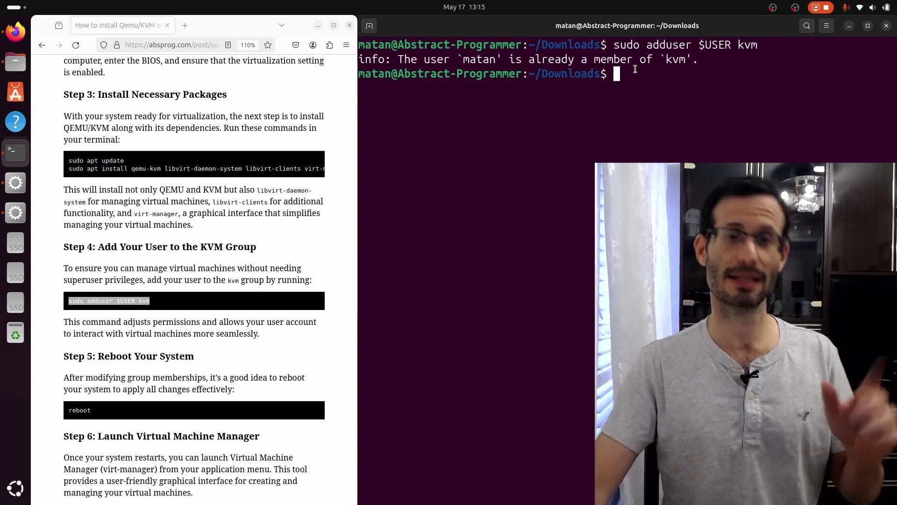
Enter the 'reboot' command in the terminal but cancel it without rebooting
{"action": "double_click", "coordinate": [79, 410]}
{"action": "middle_click", "coordinate": [475, 306]}
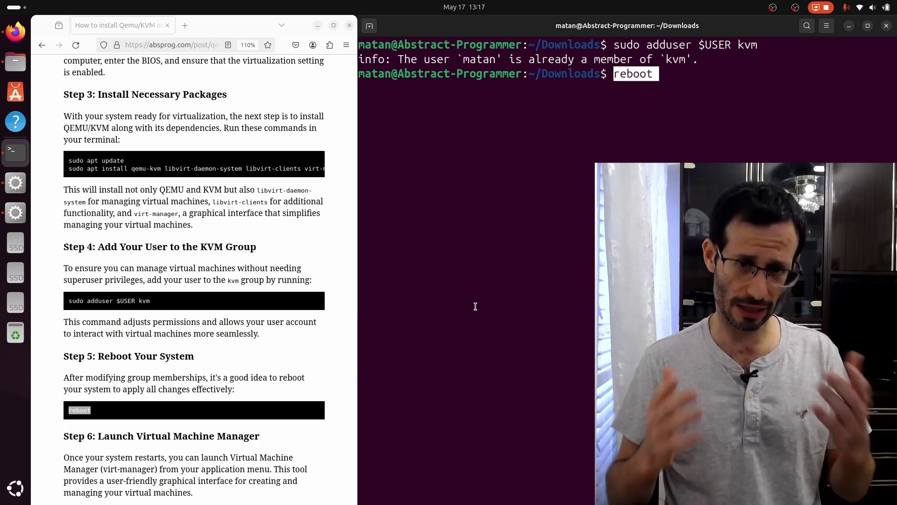
{"action": "key", "text": "ctrl+c"}
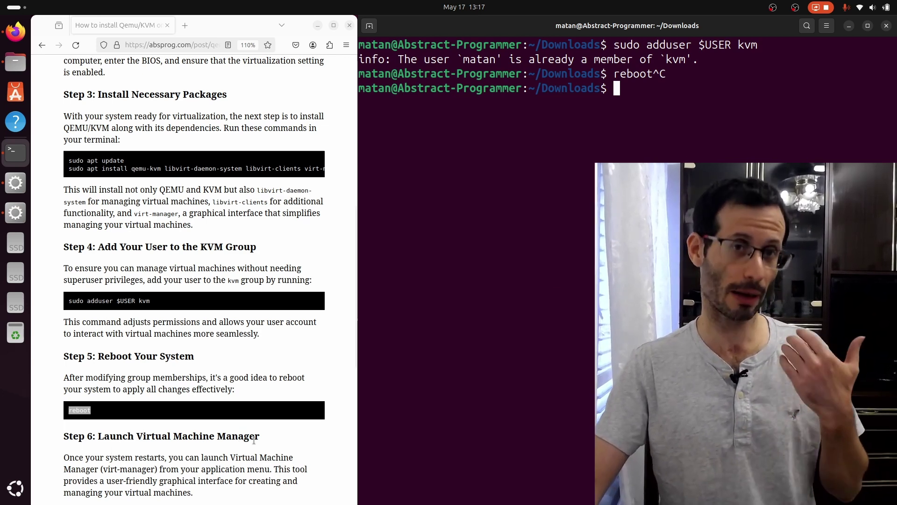
Launch Virtual Machine Manager from the app grid, with Files showing the Lubuntu 24.04 ISO alongside
{"action": "left_click", "coordinate": [16, 488]}
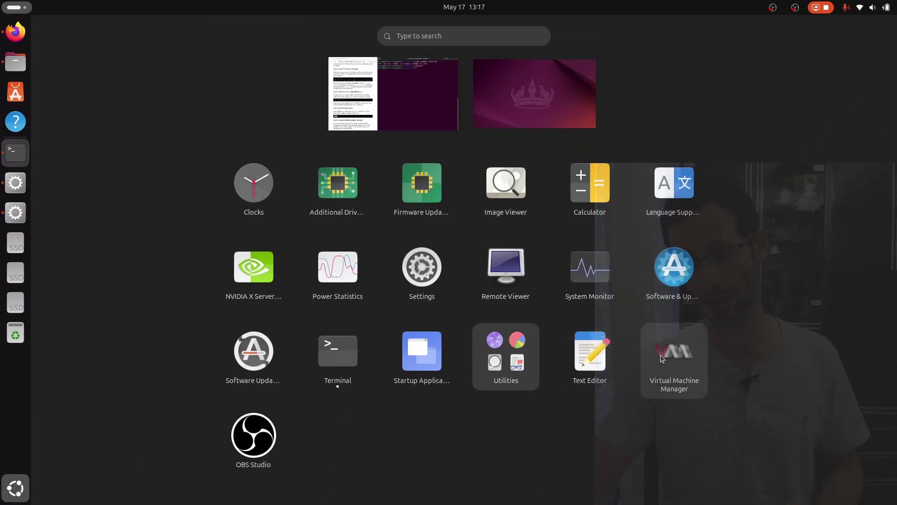
{"action": "left_click", "coordinate": [661, 356]}
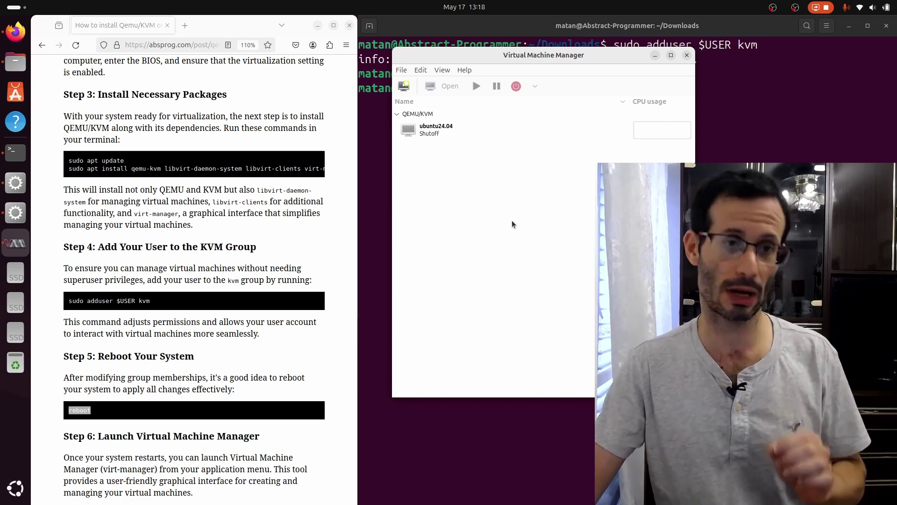
{"action": "left_click", "coordinate": [15, 62]}
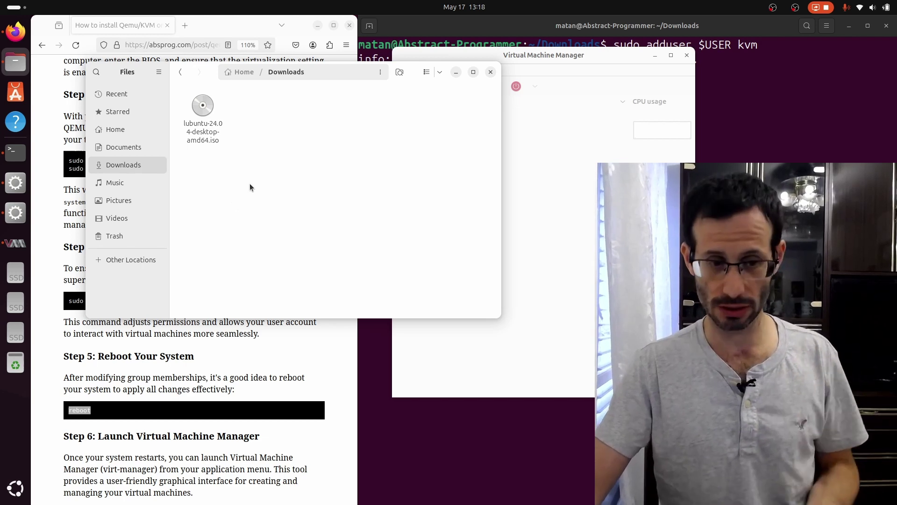
{"action": "left_click", "coordinate": [491, 337]}
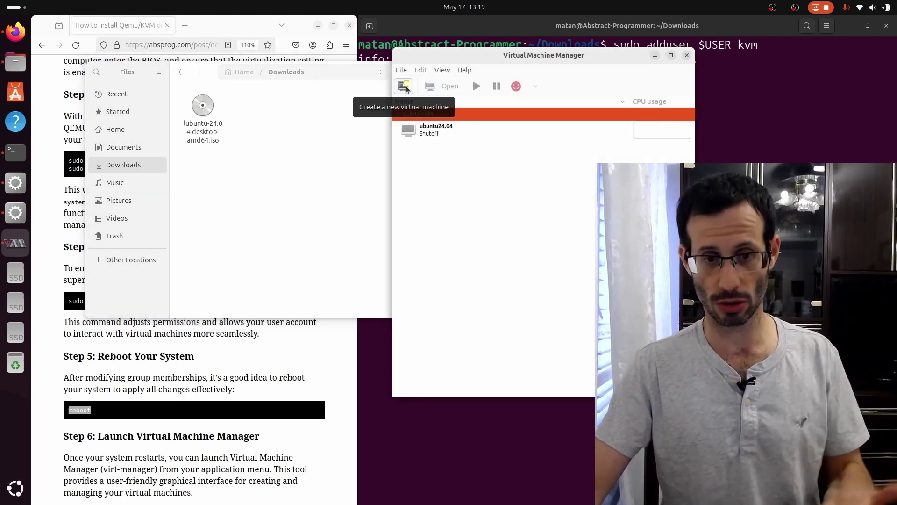
Start a new VM from local install media using the Lubuntu 24.04 desktop ISO
{"action": "left_click", "coordinate": [405, 87]}
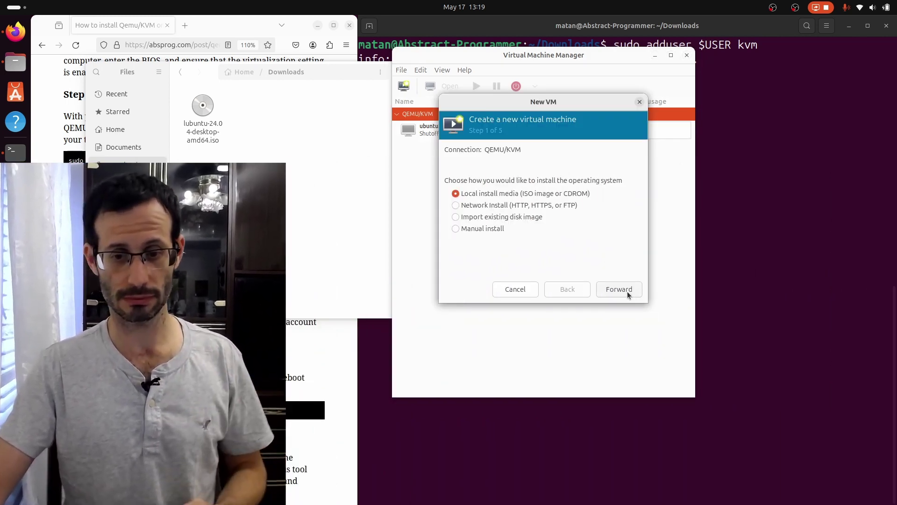
{"action": "left_click", "coordinate": [619, 288]}
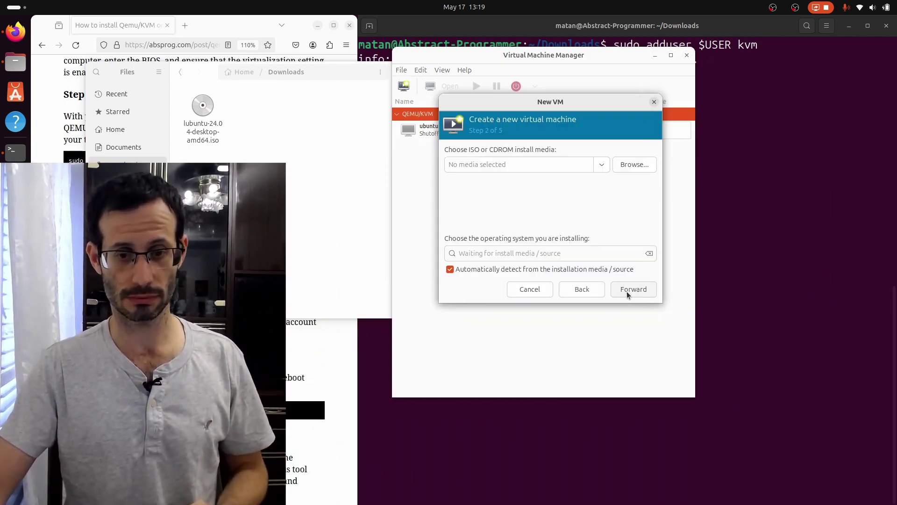
{"action": "left_click", "coordinate": [632, 162]}
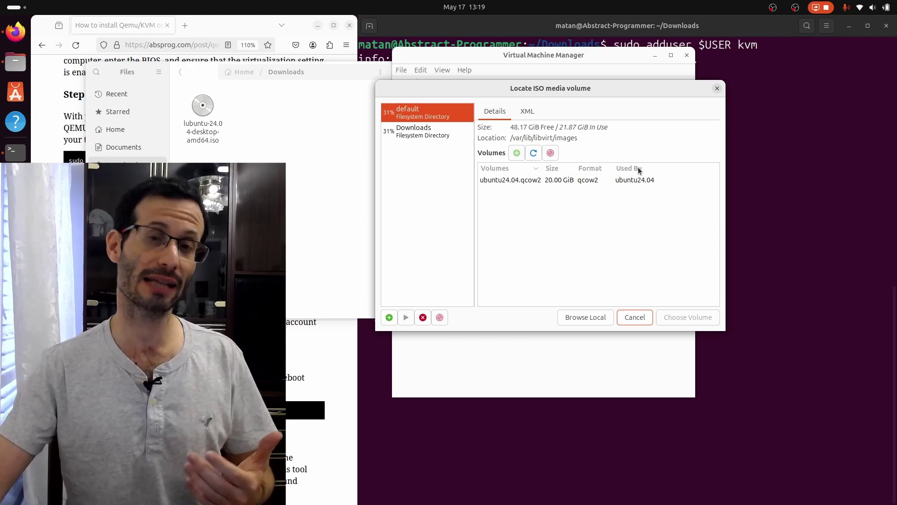
{"action": "left_click", "coordinate": [586, 317]}
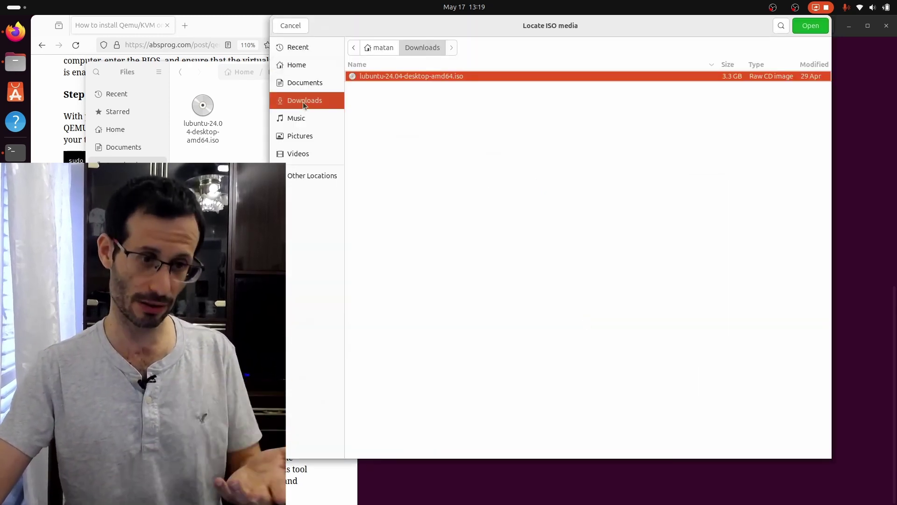
{"action": "left_click", "coordinate": [809, 26]}
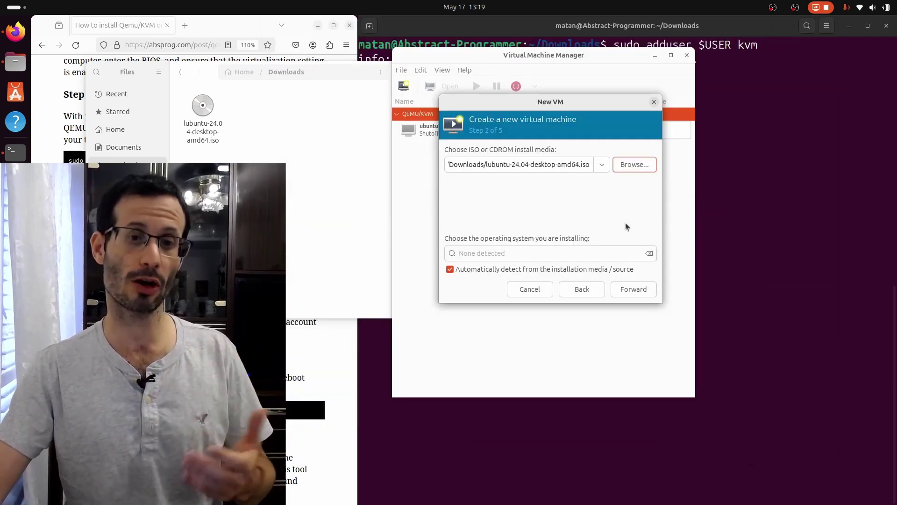
Disable OS auto-detection and set the operating system to Ubuntu 24.04 LTS
{"action": "left_click", "coordinate": [449, 270]}
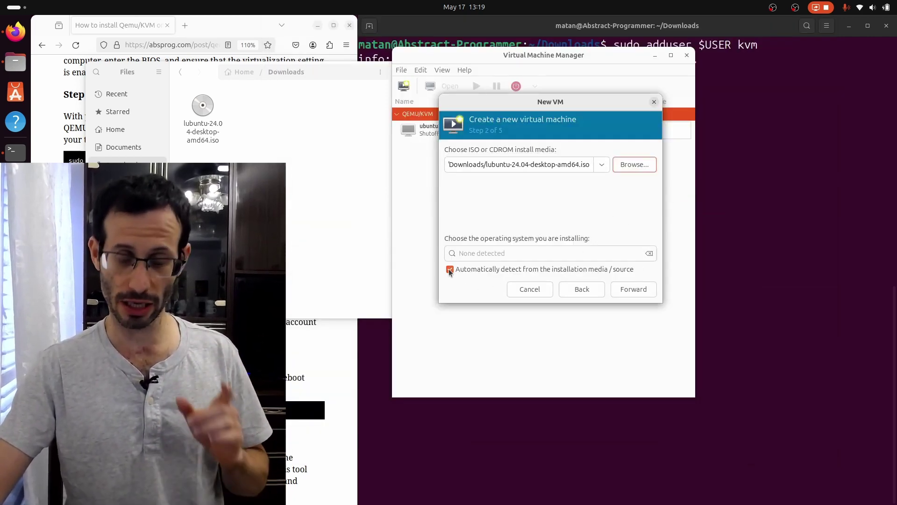
{"action": "left_click", "coordinate": [494, 252]}
{"action": "type", "text": "ubu"}
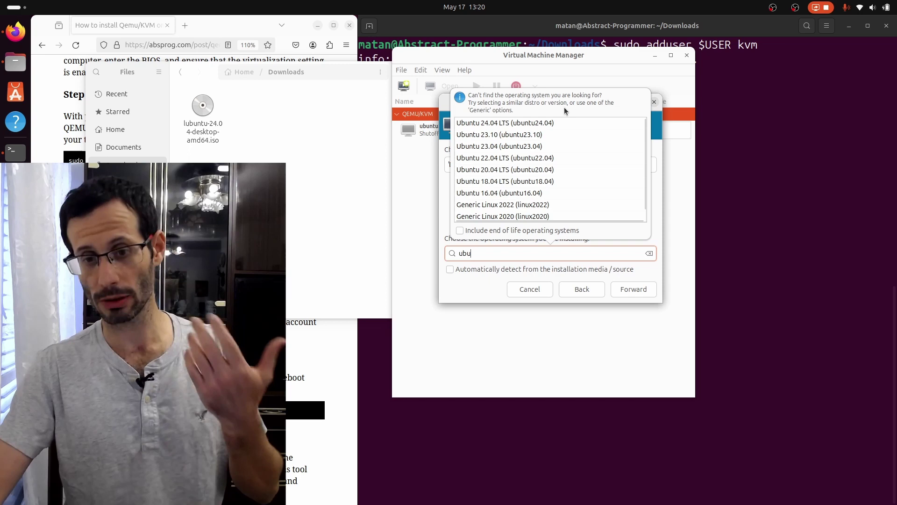
{"action": "left_click", "coordinate": [548, 126]}
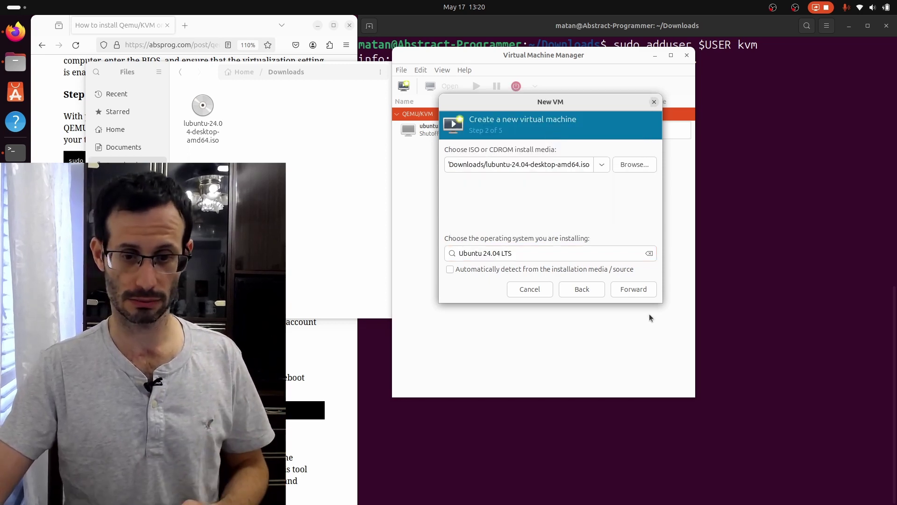
{"action": "left_click", "coordinate": [635, 292]}
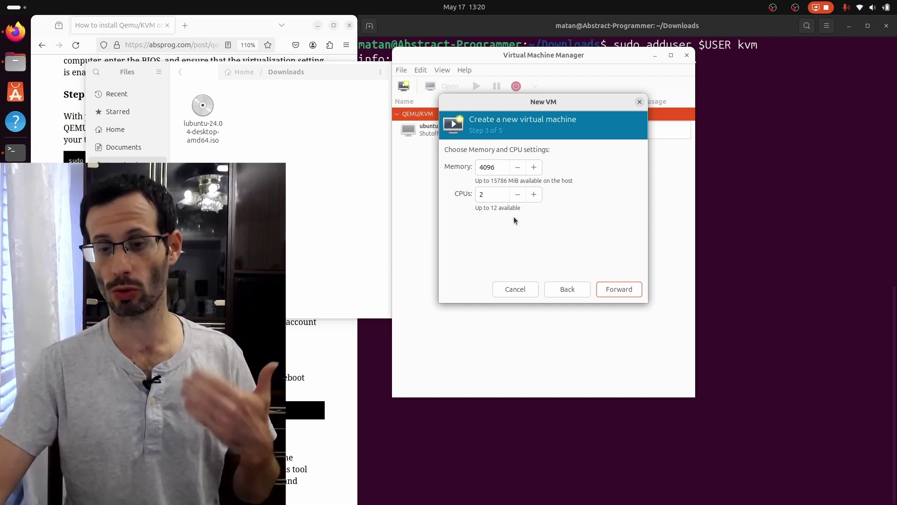
Keep 4096 MiB memory, 2 CPUs and a 25 GiB disk, and finish creating example-VM
{"action": "left_click", "coordinate": [620, 291]}
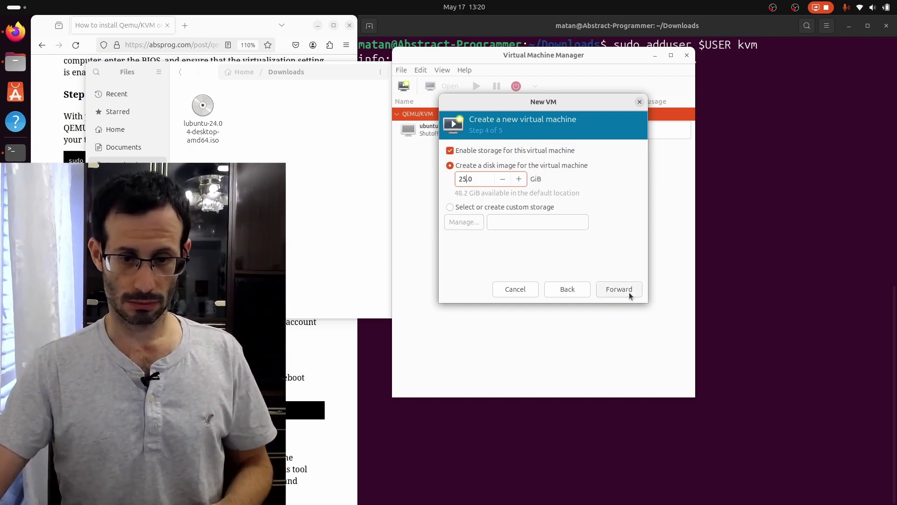
{"action": "left_click", "coordinate": [620, 291]}
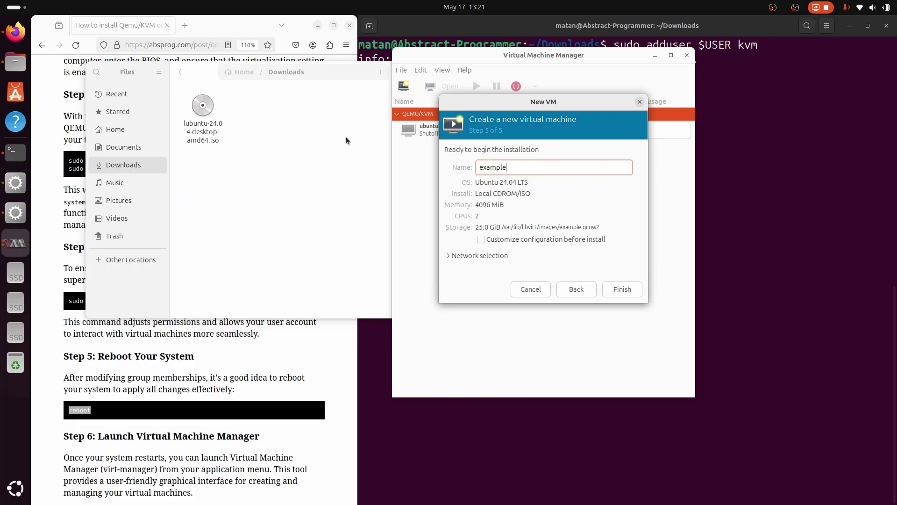
{"action": "type", "text": "-VM"}
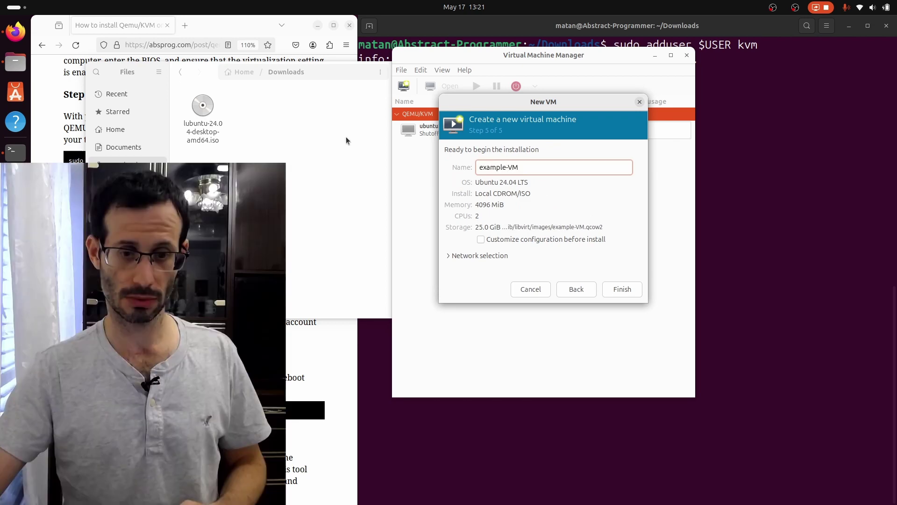
{"action": "left_click", "coordinate": [622, 289]}
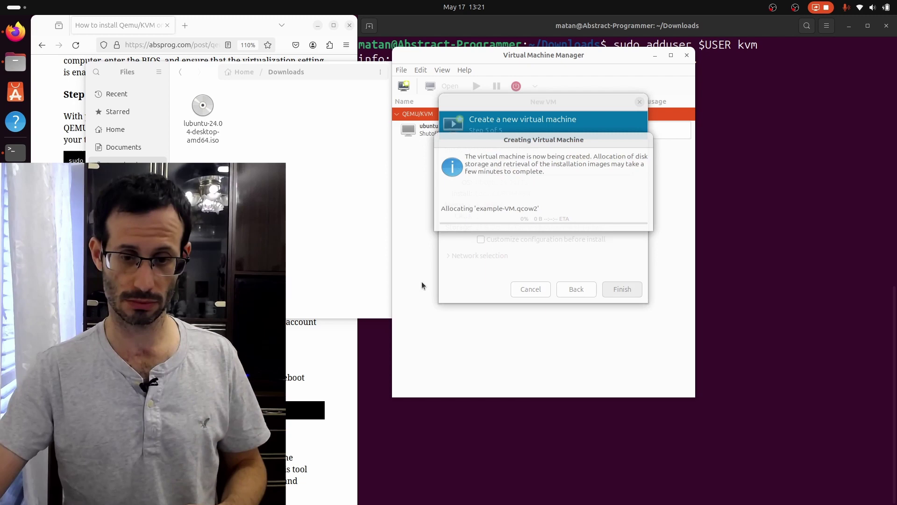